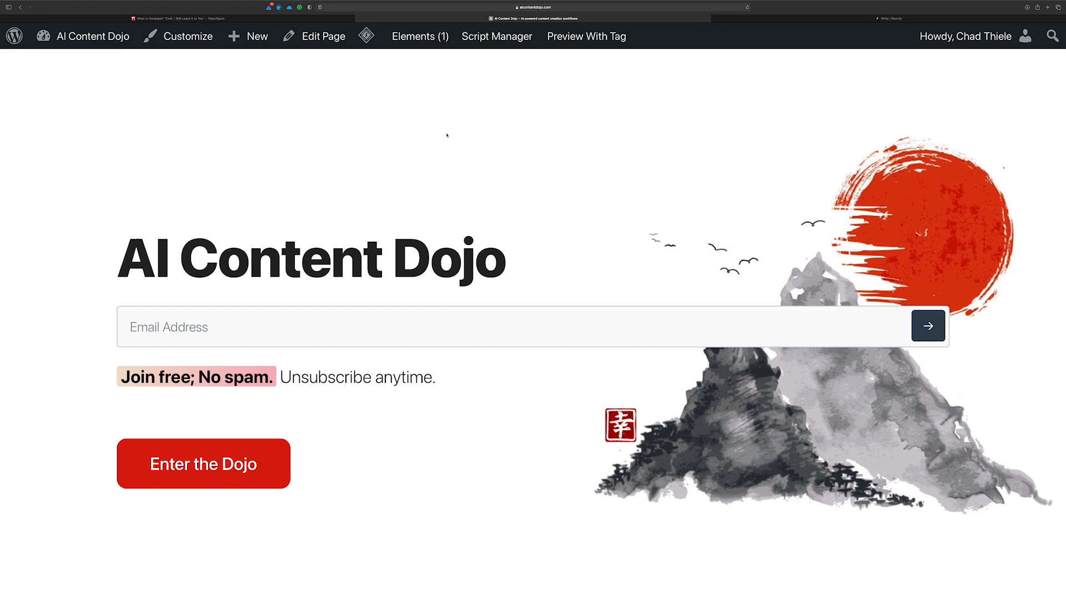
# - Review the published omakase article on TokyoSpark and its introduction text in the Shortly draft
pyautogui.click(210, 18)
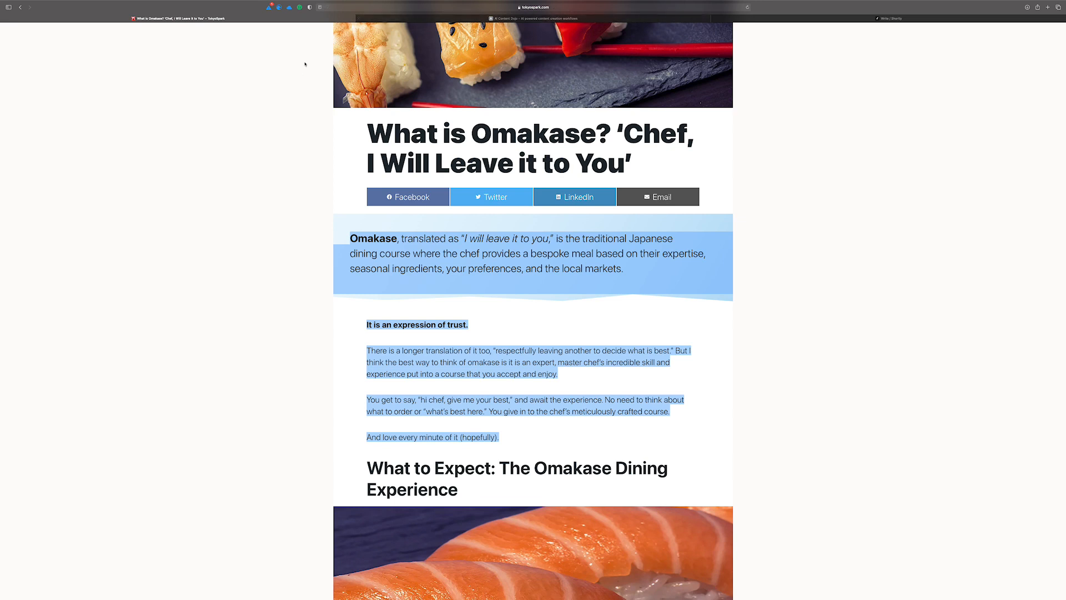
pyautogui.click(889, 18)
pyautogui.scroll(1, 601, 144)
pyautogui.scroll(3, 601, 144)
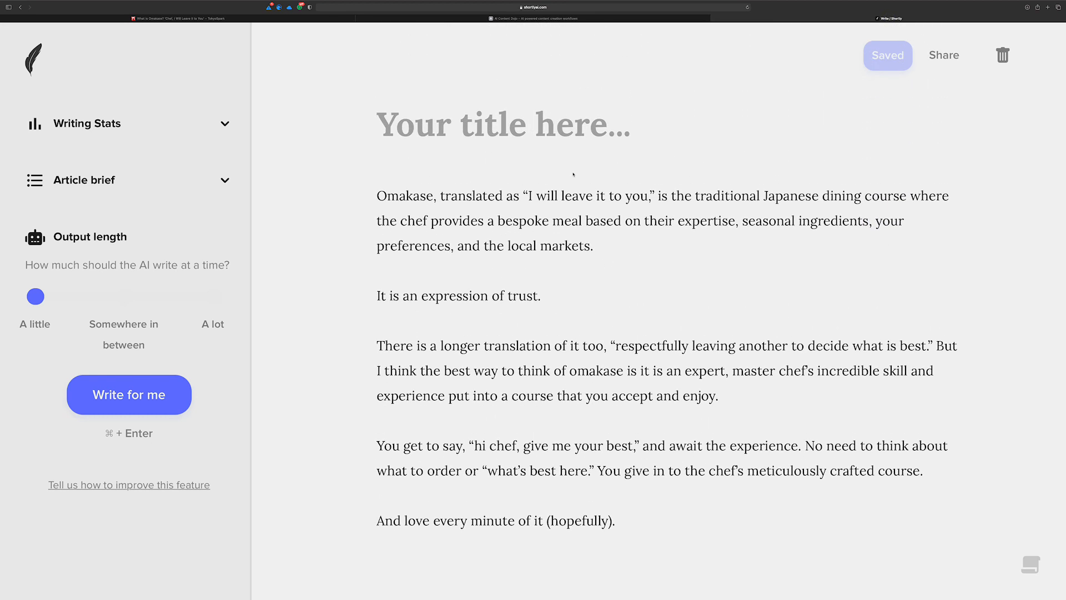
pyautogui.scroll(-3, 574, 175)
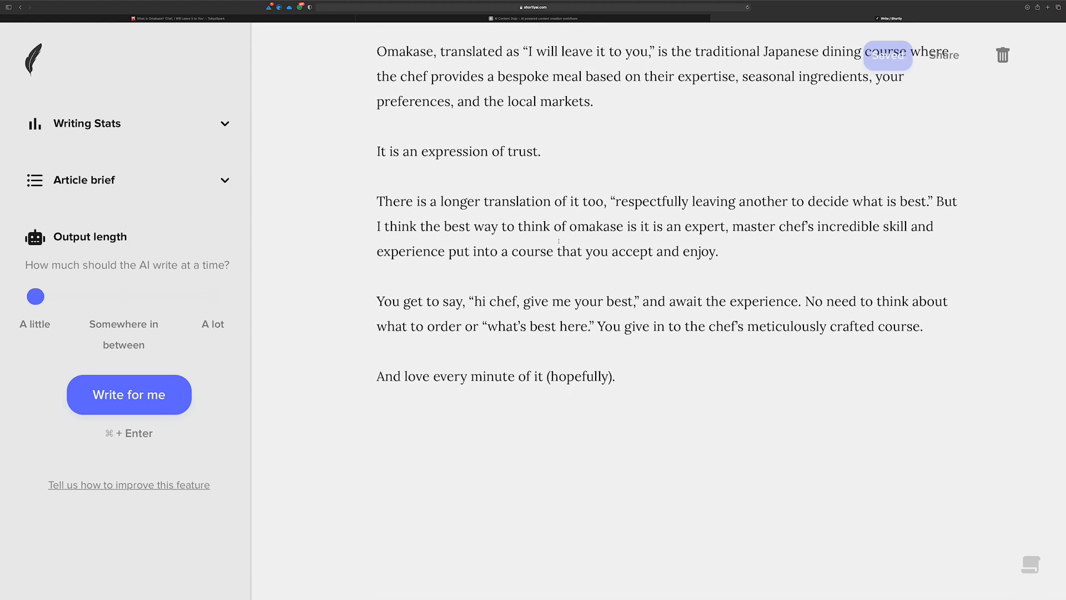
pyautogui.scroll(2, 576, 174)
pyautogui.scroll(-2, 514, 311)
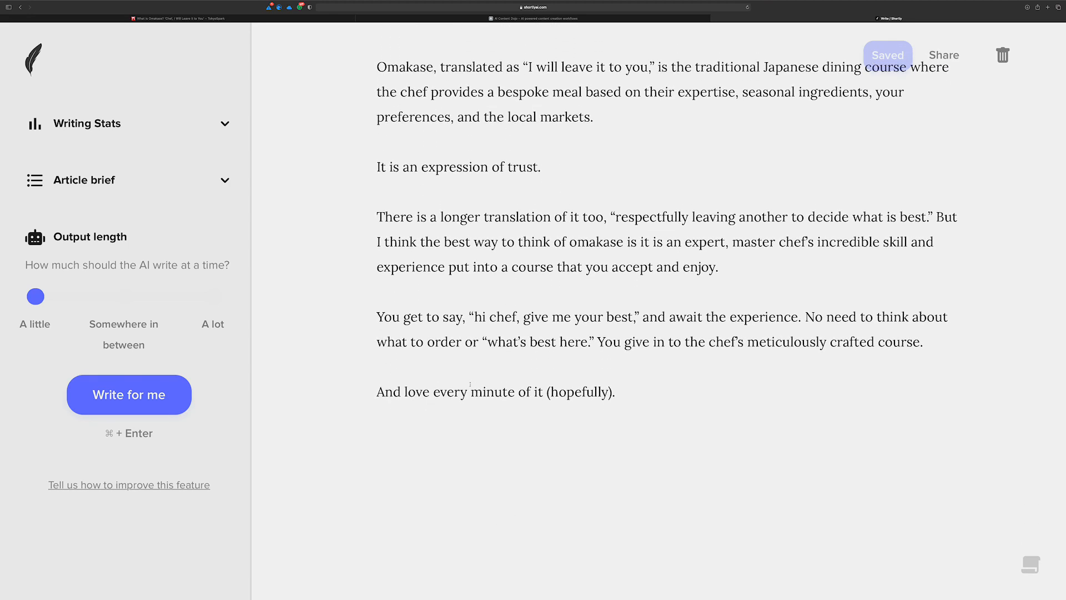
# - Add a "tldr:" paragraph after "And love every minute of it (hopefully)." and have the AI write from it
pyautogui.press('BackSpace')
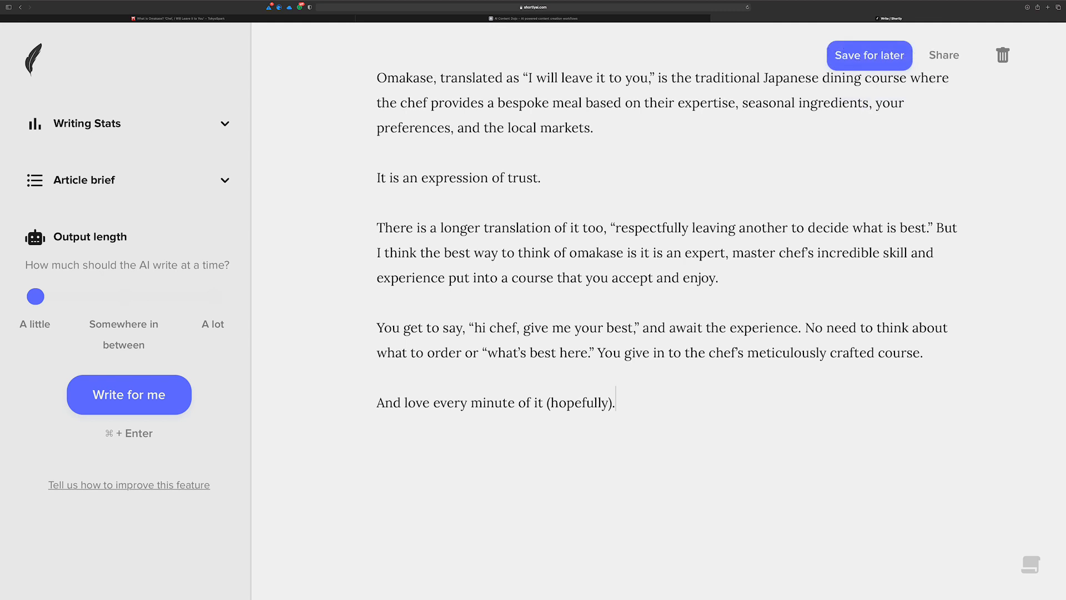
pyautogui.press('Return')
pyautogui.press('Return')
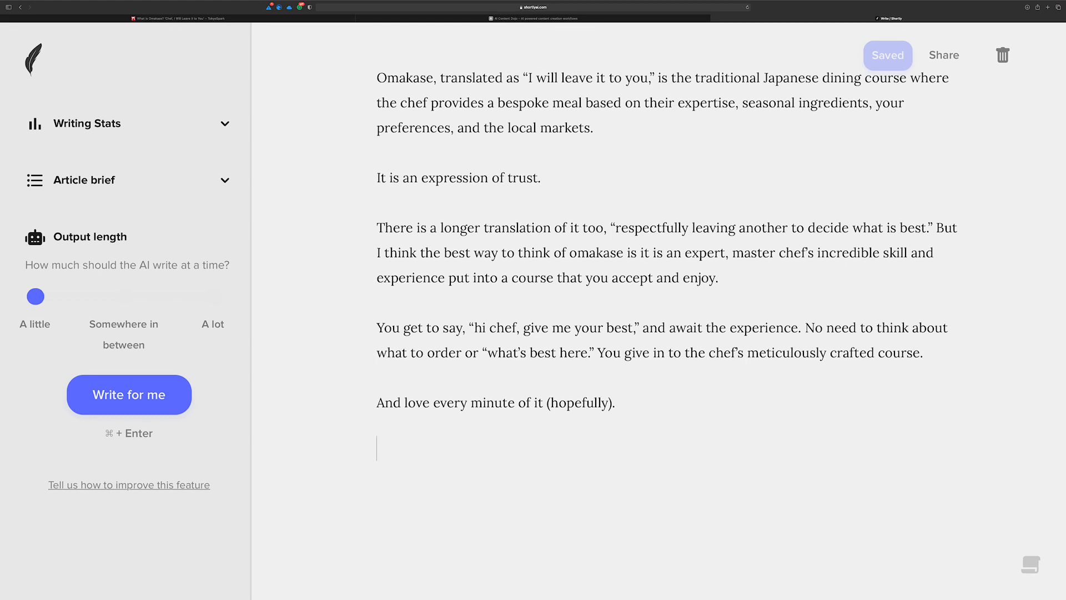
pyautogui.write('tldr:')
pyautogui.press('super+Return')
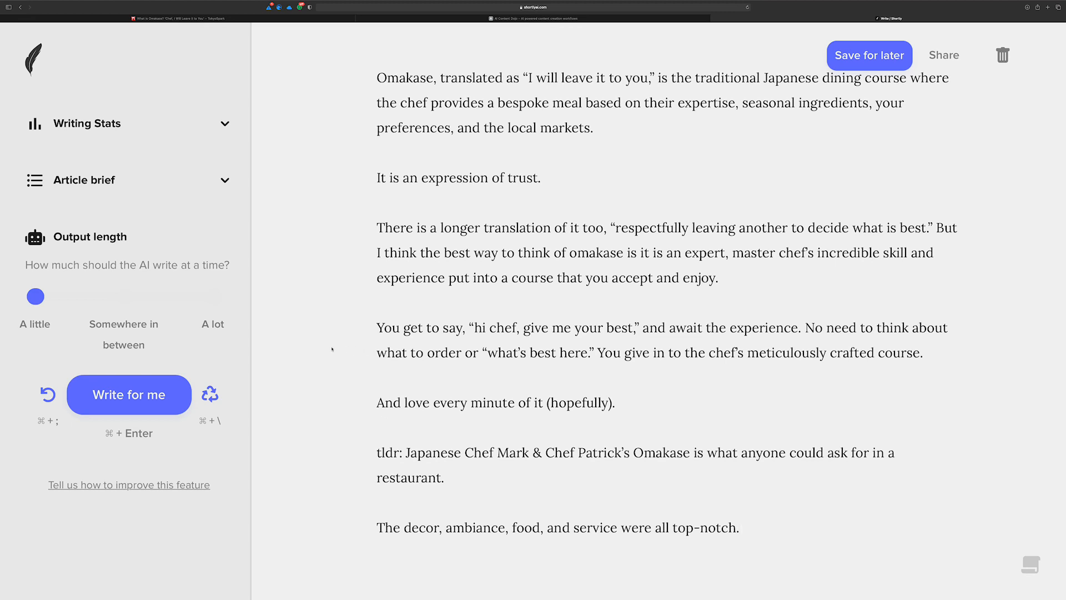
# - Delete the generated text after "tldr:" and have the AI write a new summary
pyautogui.moveTo(739, 527); pyautogui.dragTo(406, 444)
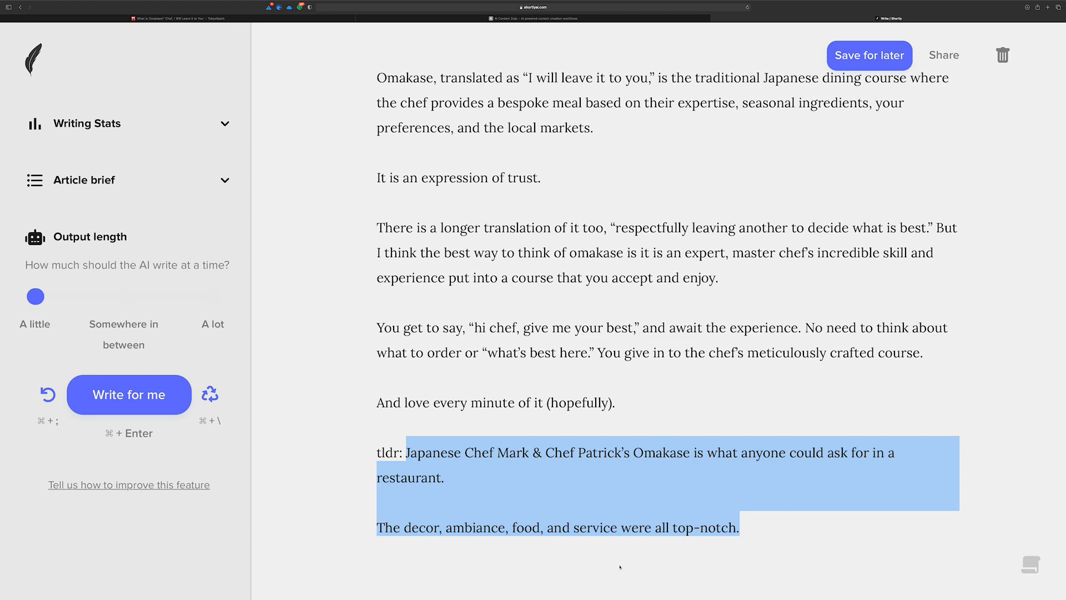
pyautogui.press('BackSpace')
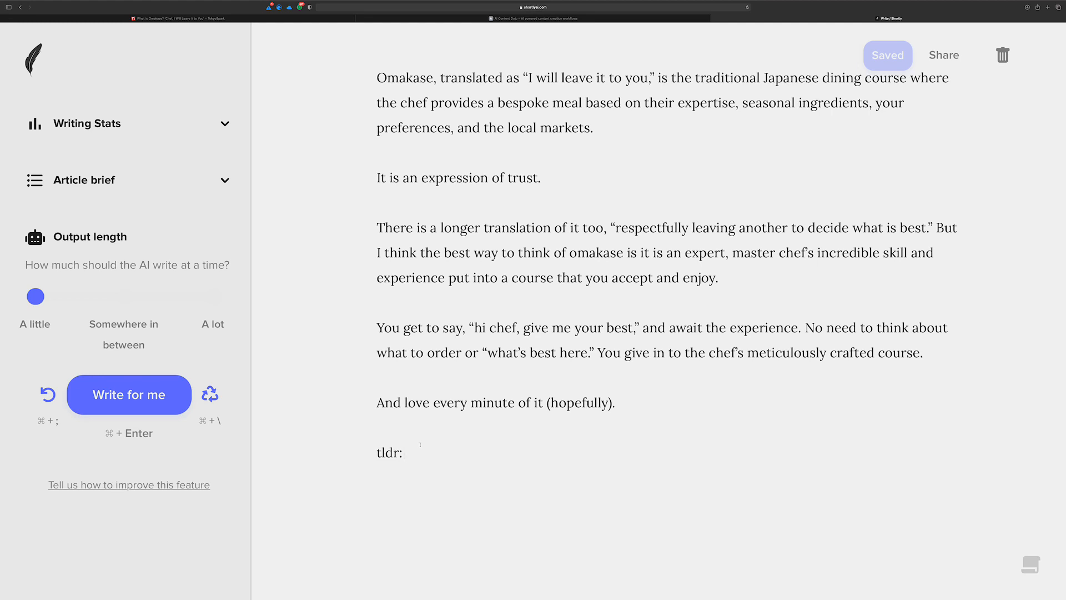
pyautogui.press('super+Return')
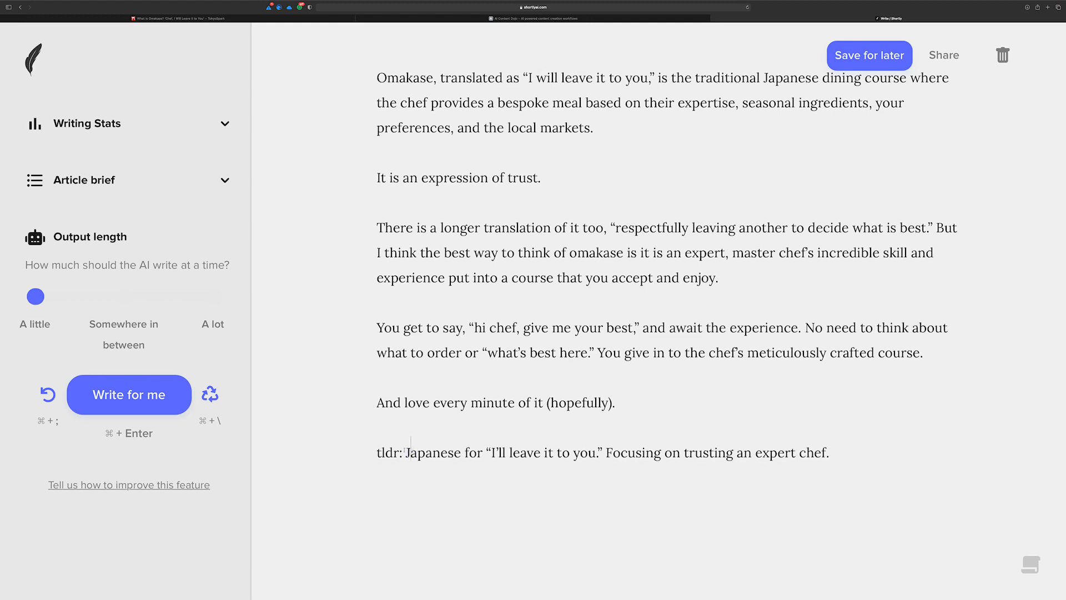
# - Insert "Omakase —" before "Japanese for" at the start of the generated summary
pyautogui.click(405, 450)
pyautogui.write('Omaka')
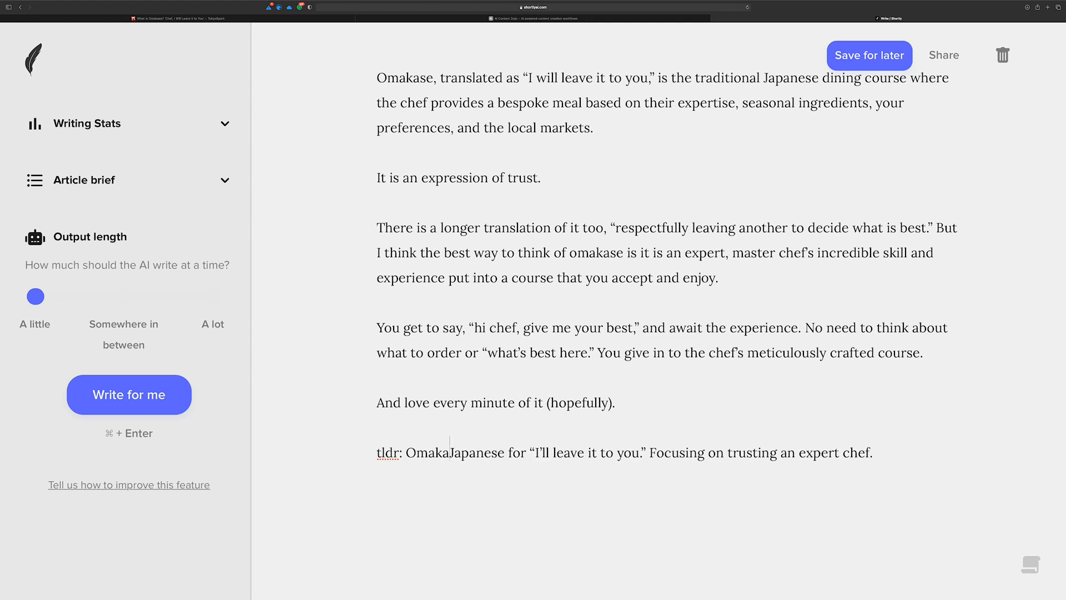
pyautogui.write('se —')
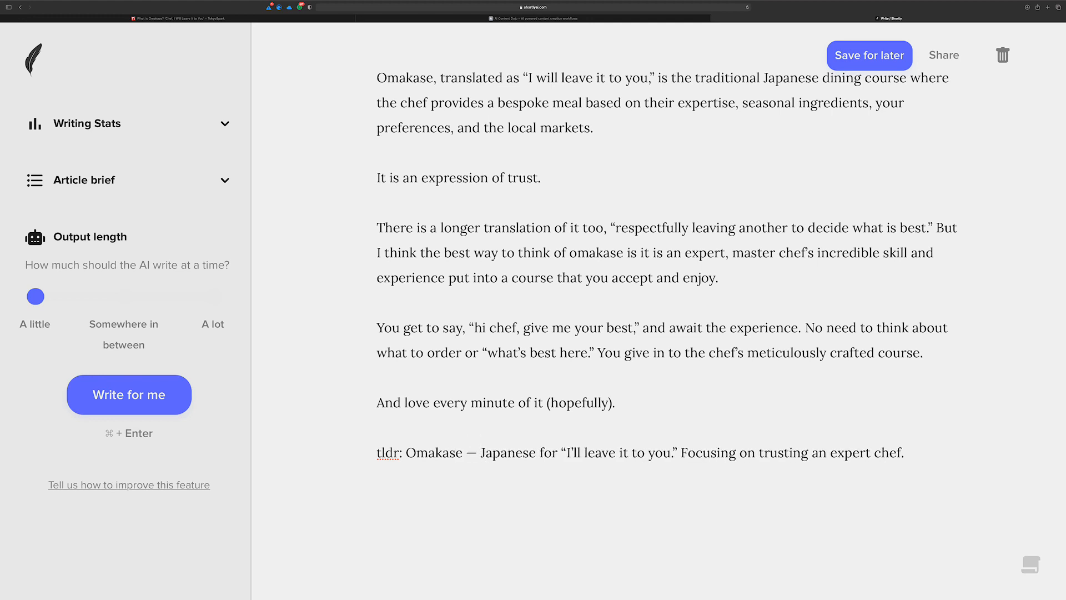
# - Remove the "tldr:" label in front of the summary sentence and copy the sentence
pyautogui.moveTo(408, 452); pyautogui.dragTo(875, 453)
pyautogui.press('super+c')
pyautogui.press('BackSpace')
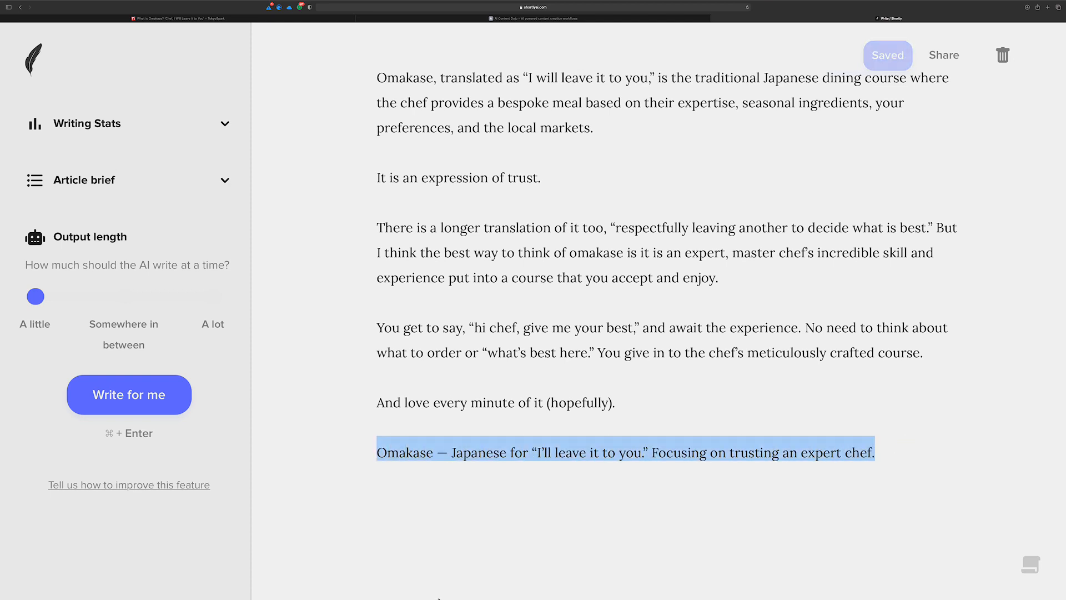
# - Fill the article brief with "Please write an article about" followed by the copied omakase summary sentence
pyautogui.moveTo(437, 598)
pyautogui.click(225, 180)
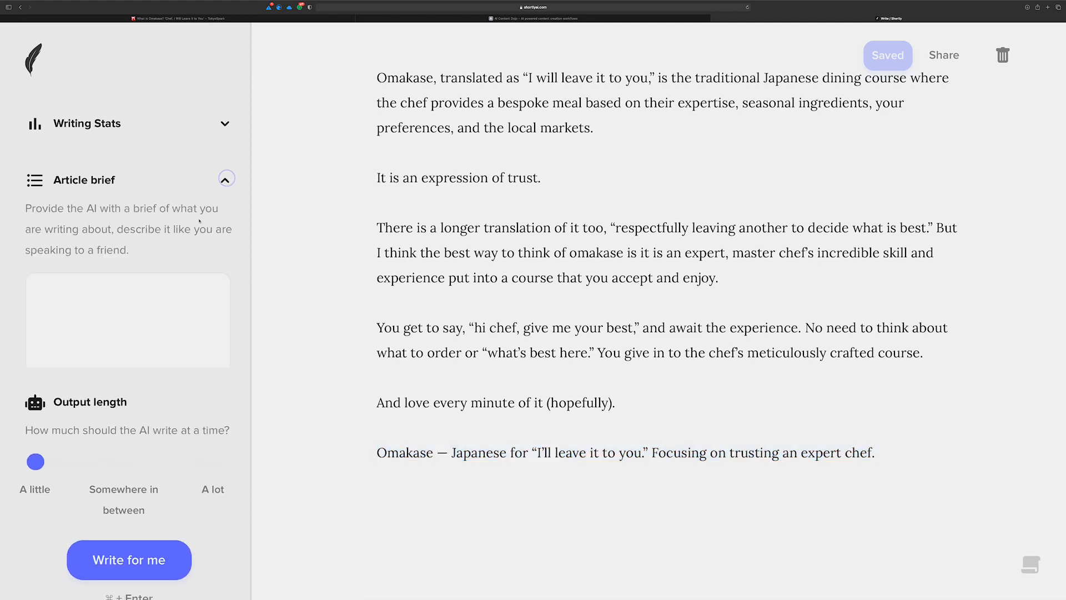
pyautogui.click(164, 297)
pyautogui.write('Please write ')
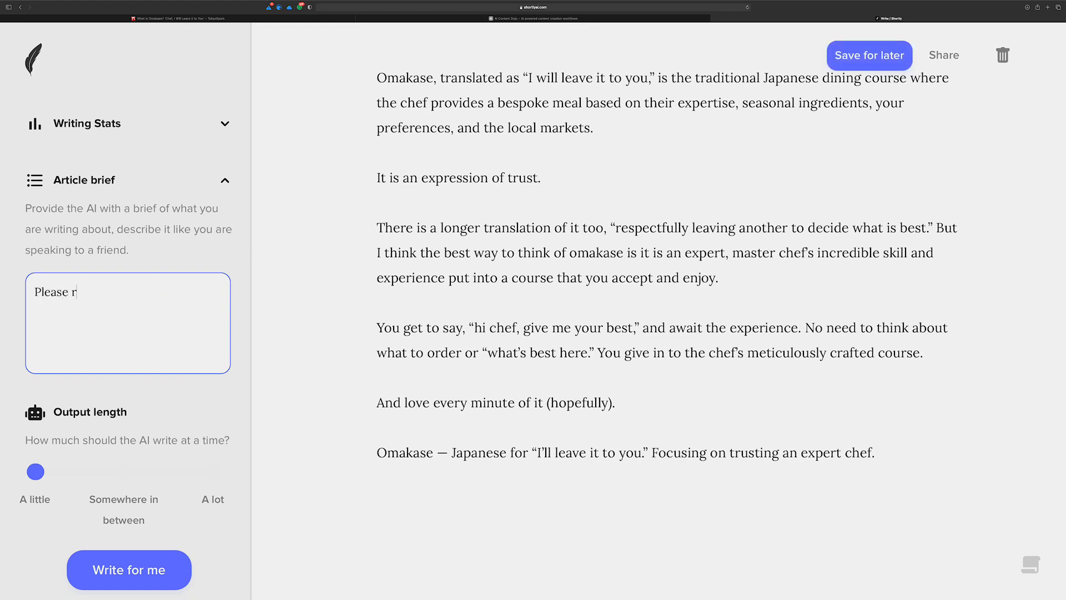
pyautogui.write('a')
pyautogui.write('n artic')
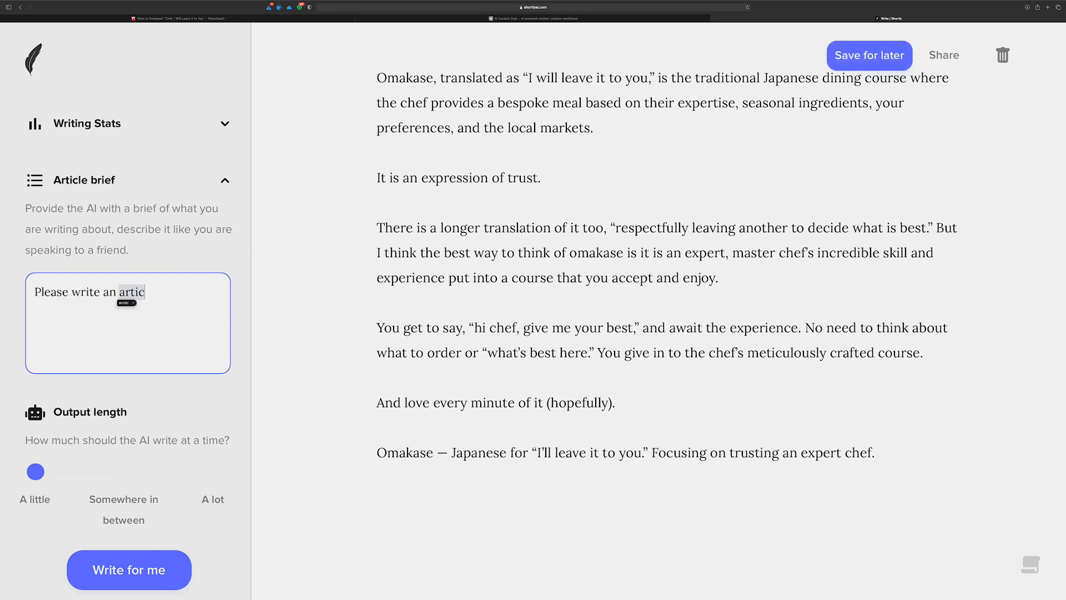
pyautogui.write('le about')
pyautogui.press('super+v')
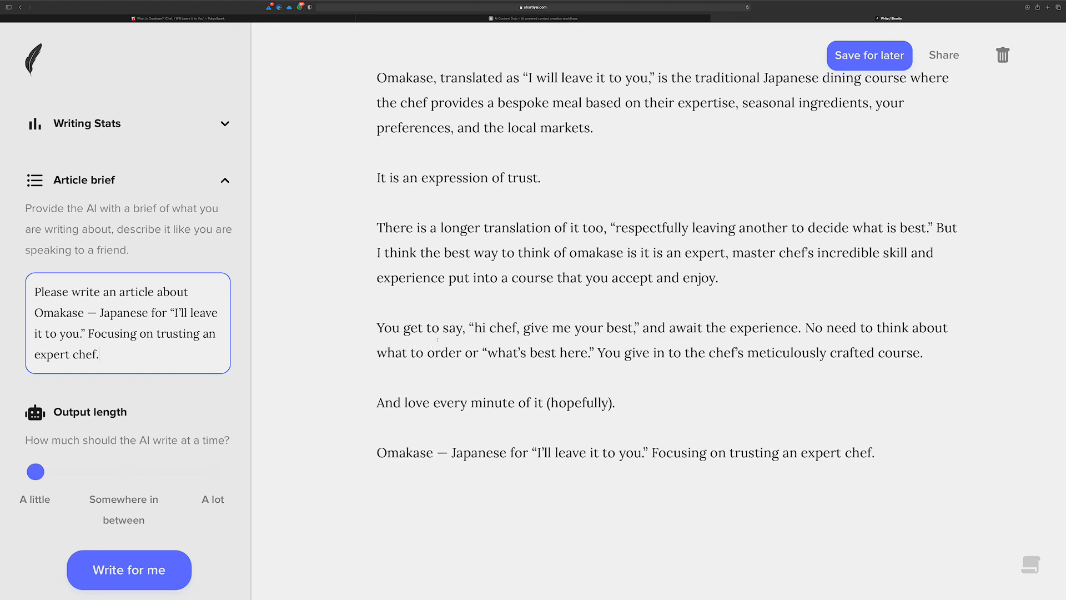
# - Insert a separate "tldr:" paragraph between "And love every minute of it (hopefully)." and the summary sentence
pyautogui.click(646, 389)
pyautogui.press('Return')
pyautogui.press('Return')
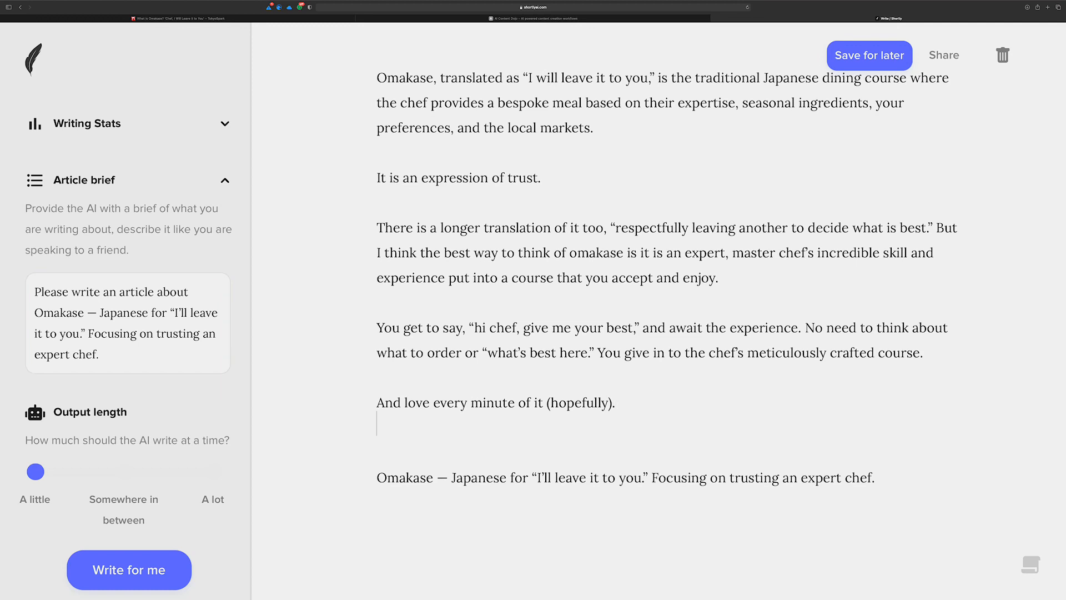
pyautogui.write('tldr')
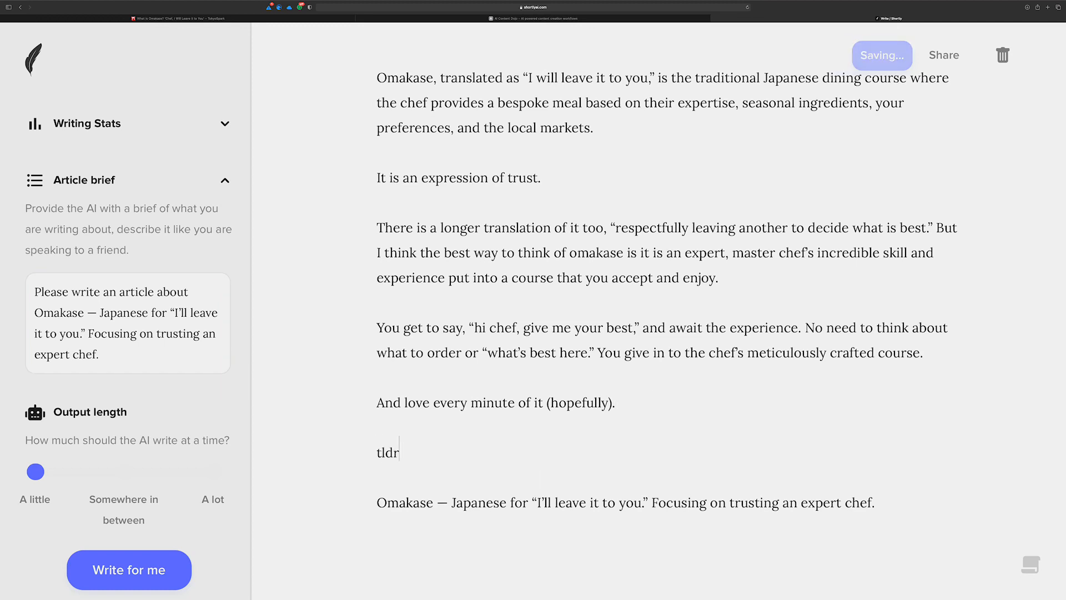
pyautogui.write(':')
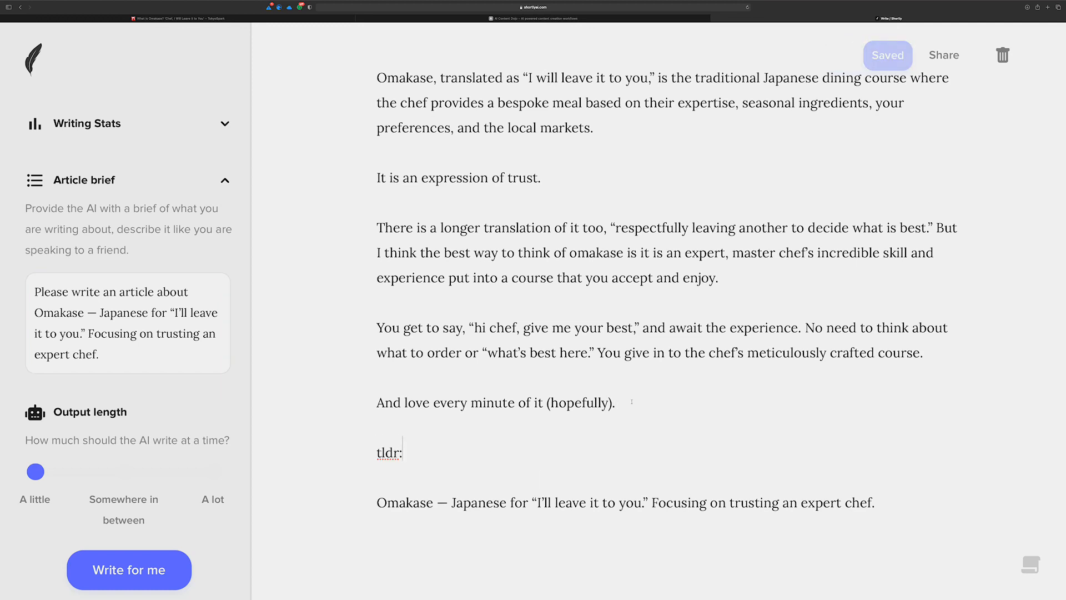
# - Examine the draft text above and including "tldr:" together with the article brief, highlighting each part
pyautogui.moveTo(406, 451); pyautogui.dragTo(372, 450)
pyautogui.click(419, 450)
pyautogui.scroll(1, 407, 451)
pyautogui.moveTo(408, 453); pyautogui.dragTo(358, 89)
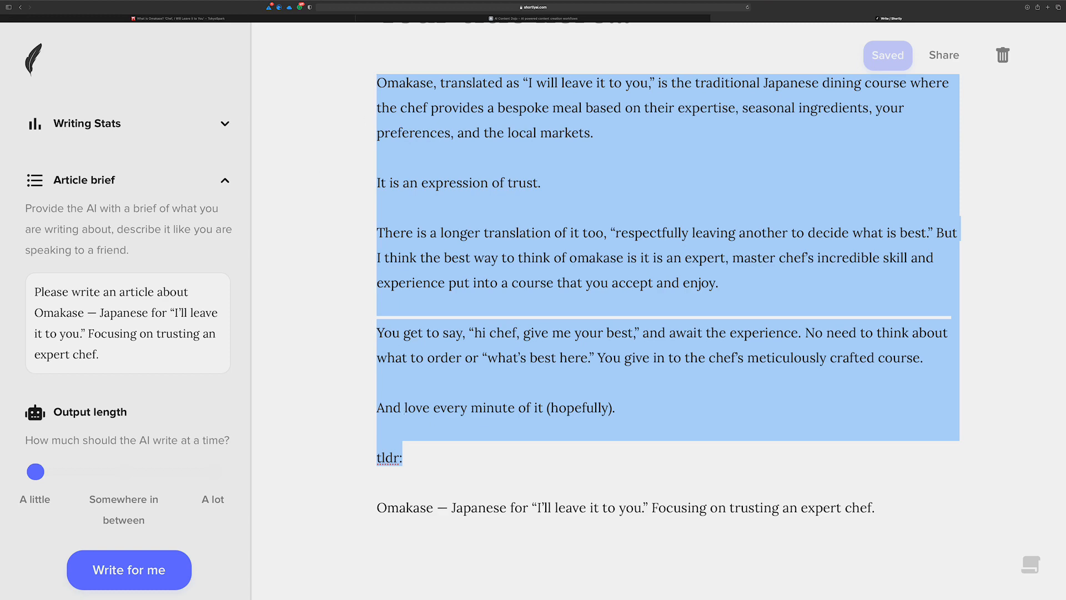
pyautogui.click(134, 327)
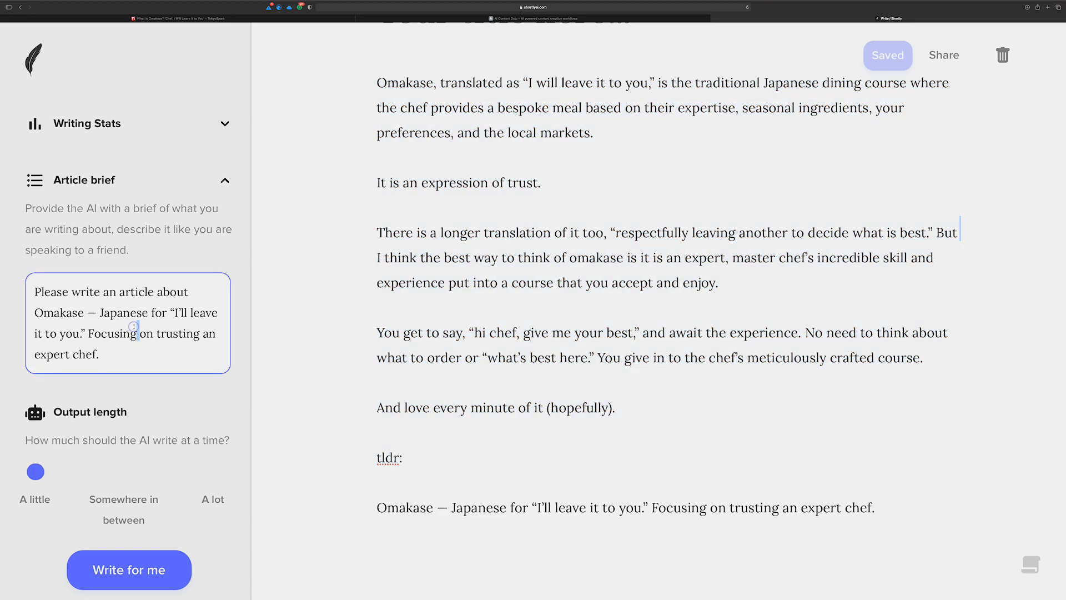
pyautogui.scroll(3, 472, 84)
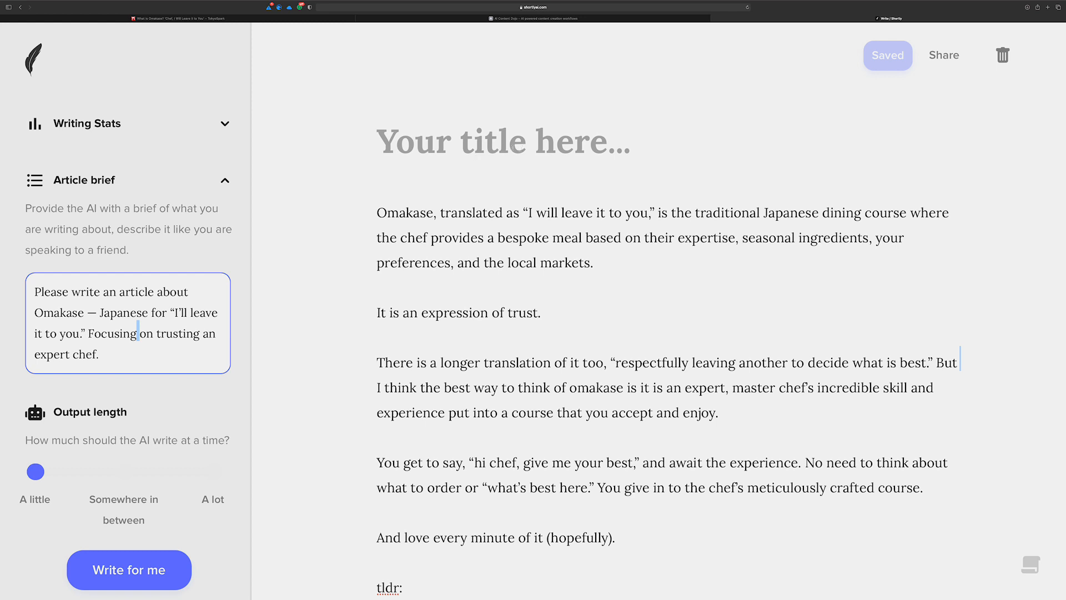
pyautogui.moveTo(100, 356); pyautogui.dragTo(32, 290)
pyautogui.scroll(-1, 534, 341)
pyautogui.scroll(-1, 533, 341)
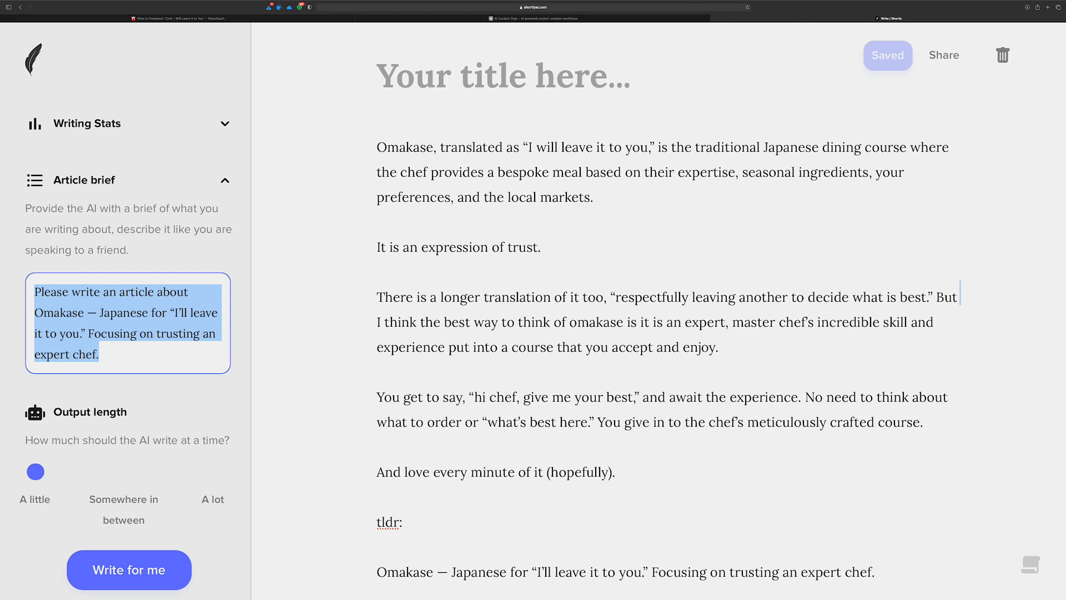
pyautogui.scroll(-2, 511, 384)
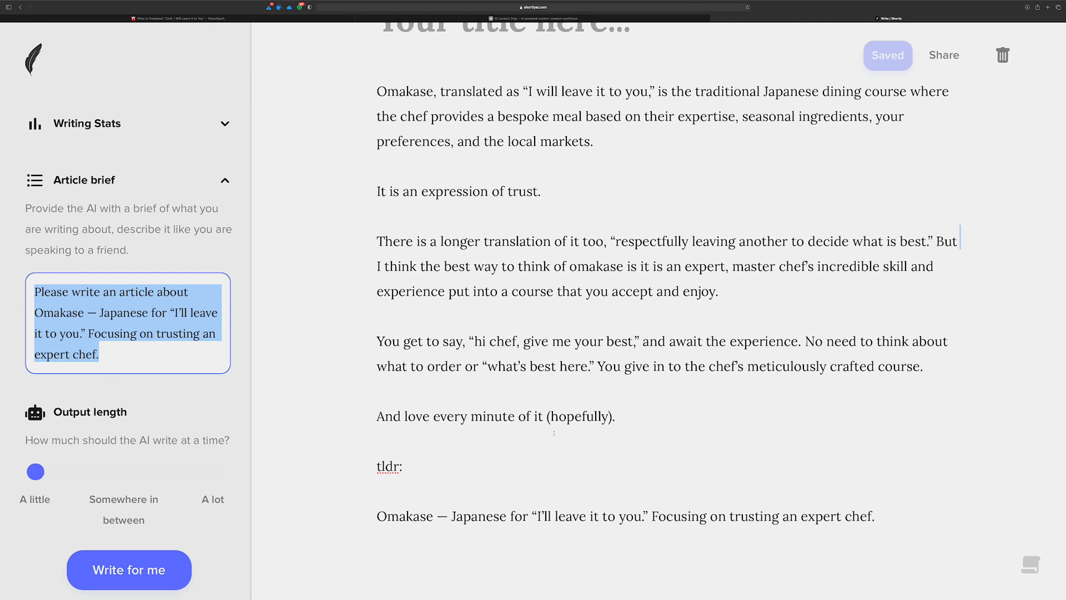
pyautogui.moveTo(409, 458); pyautogui.dragTo(369, 460)
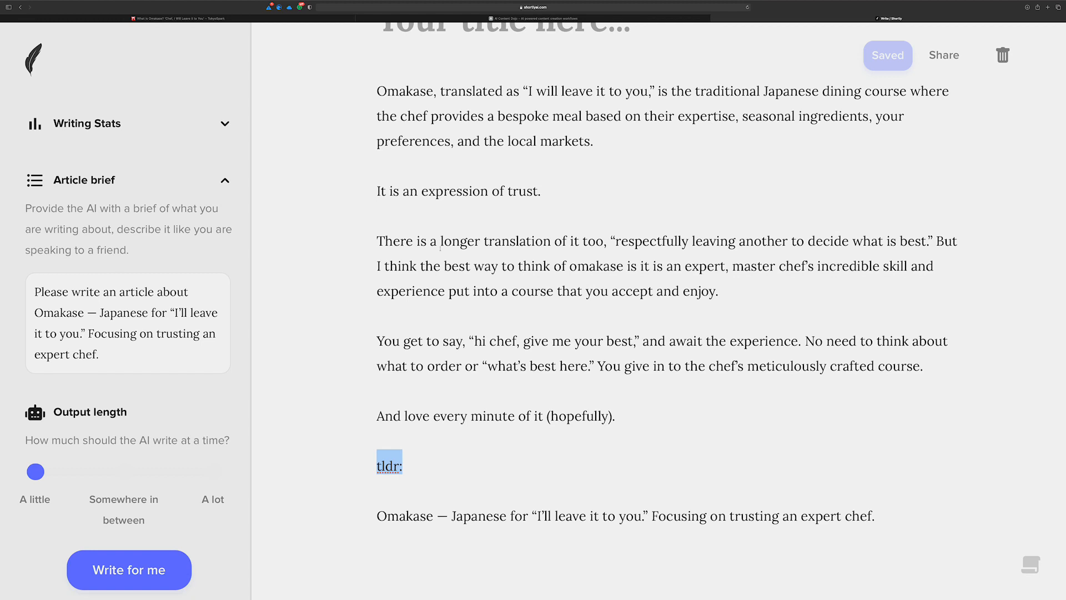
# - Insert "///" above the "There is a longer translation" paragraph and highlight the text from there through "(hopefully)."
pyautogui.click(427, 207)
pyautogui.write('///')
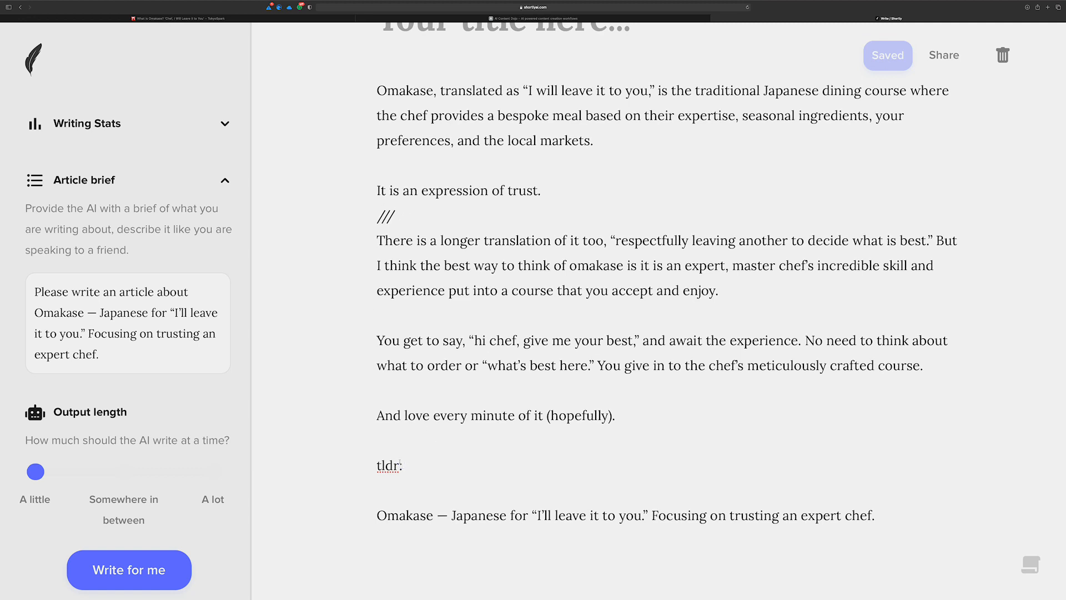
pyautogui.moveTo(401, 464); pyautogui.dragTo(340, 464)
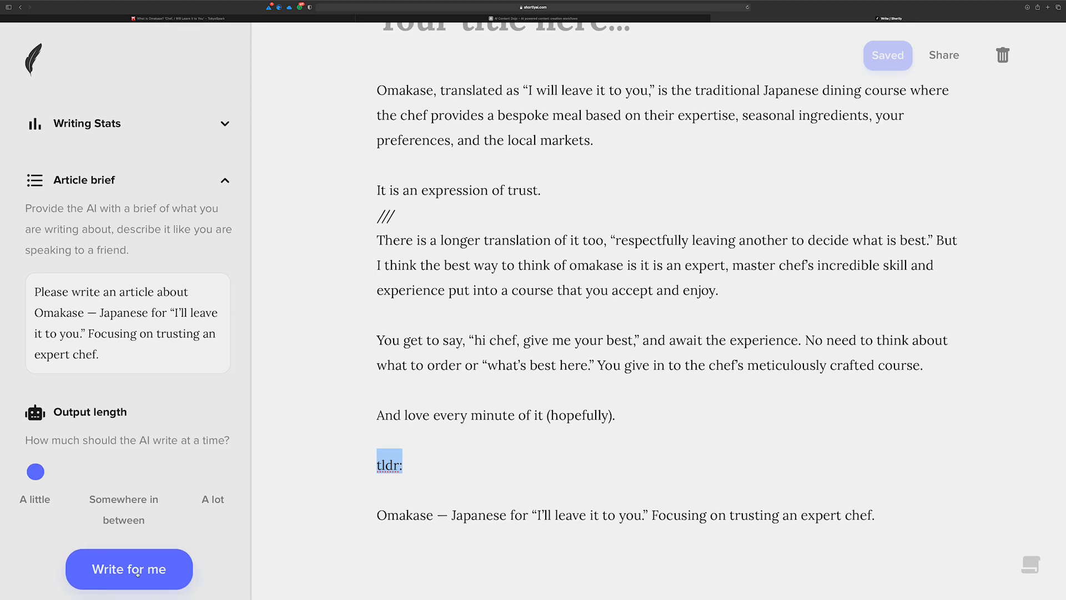
pyautogui.moveTo(409, 438); pyautogui.dragTo(367, 242)
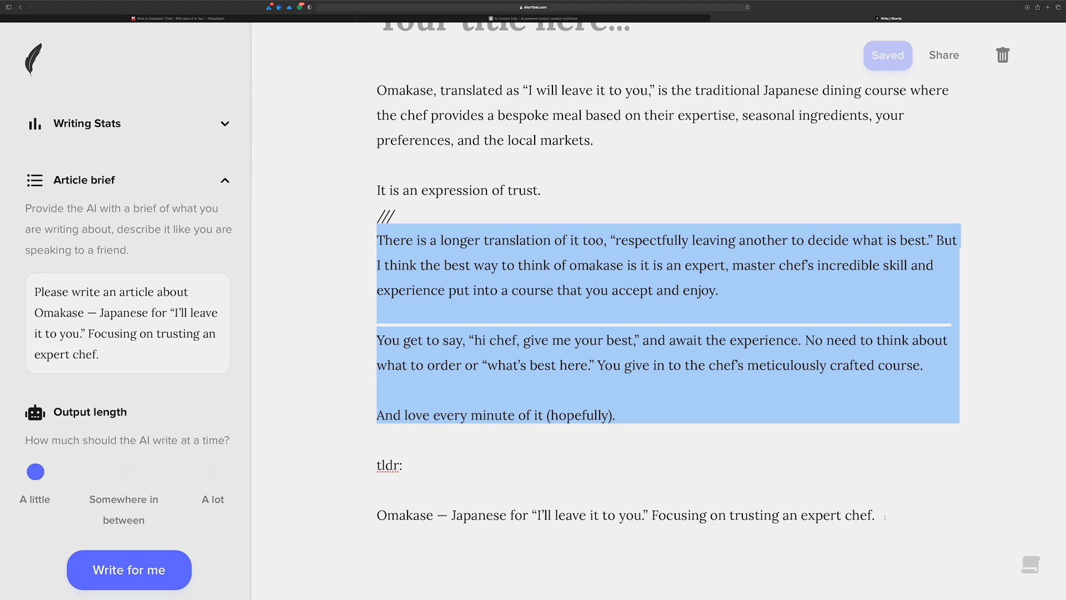
# - Delete the "Omakase — Japanese for" summary sentence and the empty lines below "tldr:"
pyautogui.moveTo(884, 517); pyautogui.dragTo(367, 522)
pyautogui.press('Right')
pyautogui.press('BackSpace')
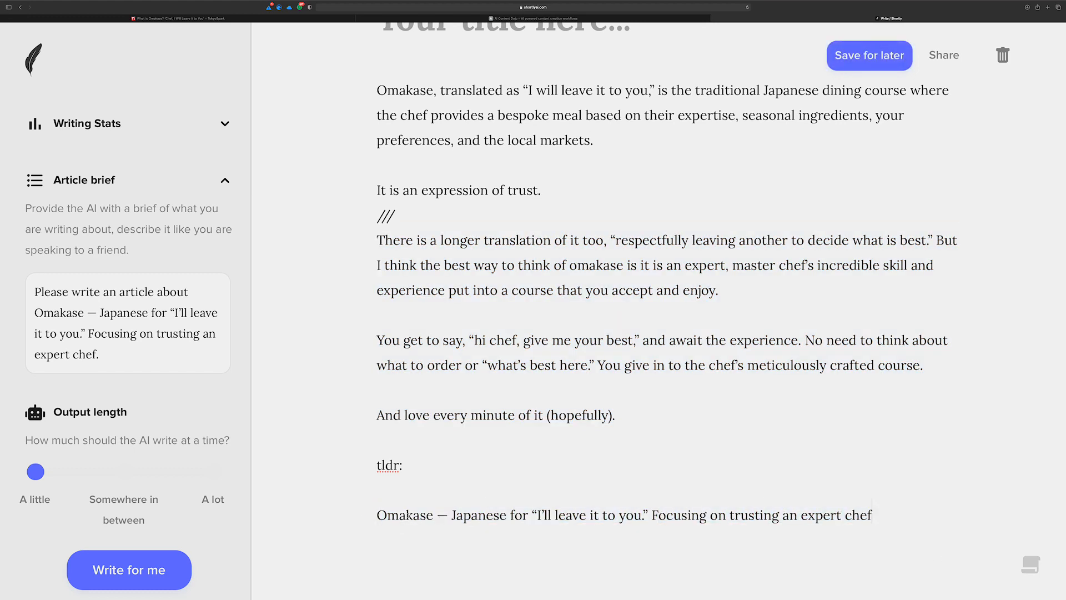
pyautogui.doubleClick(408, 515)
pyautogui.moveTo(874, 517); pyautogui.dragTo(801, 523)
pyautogui.press('Right')
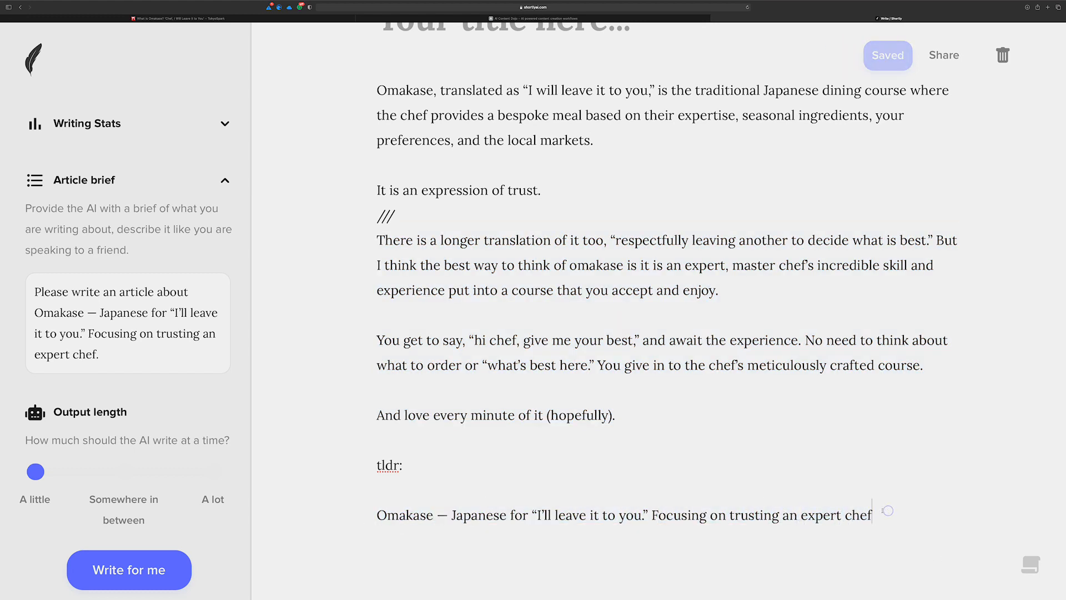
pyautogui.moveTo(887, 510); pyautogui.dragTo(375, 516)
pyautogui.press('BackSpace')
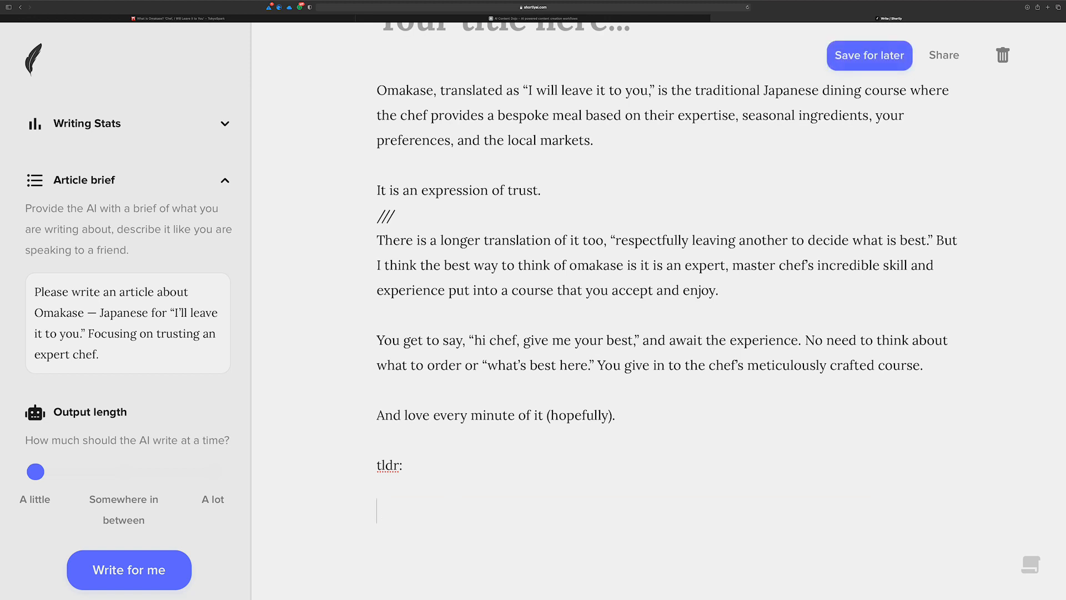
pyautogui.press('BackSpace')
pyautogui.press('BackSpace')
# - Insert "///" above "And love every minute of it (hopefully)." and clear the article brief
pyautogui.click(399, 390)
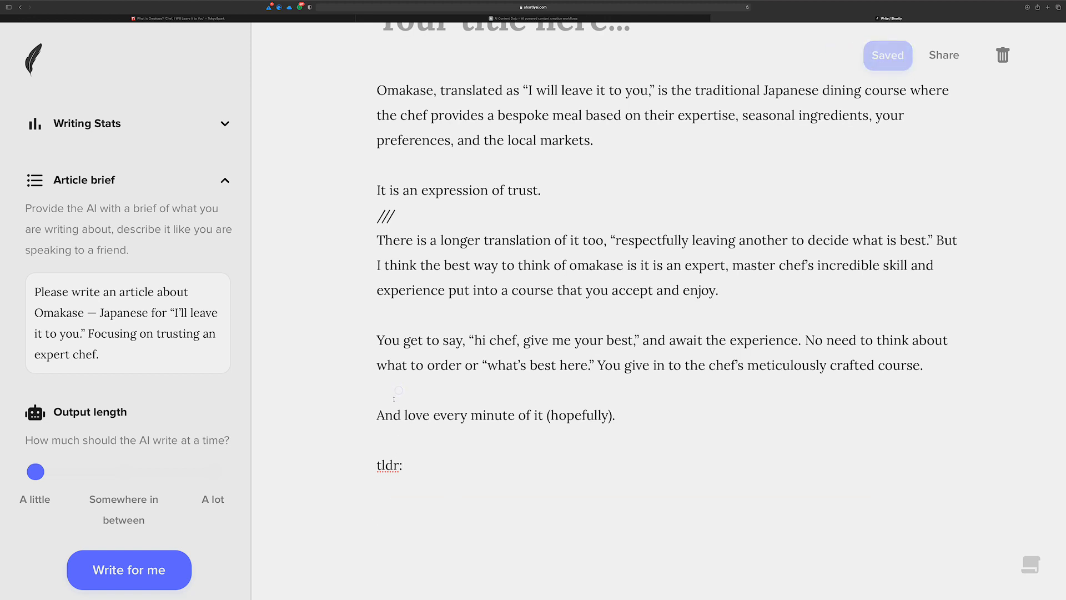
pyautogui.write('///')
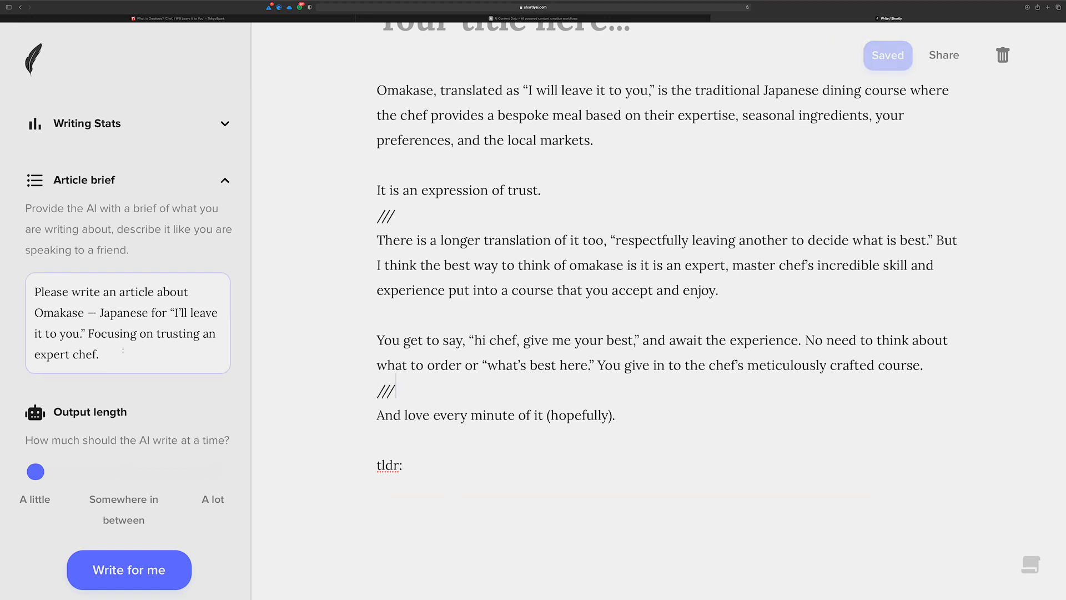
pyautogui.moveTo(120, 356); pyautogui.dragTo(35, 291)
pyautogui.press('BackSpace')
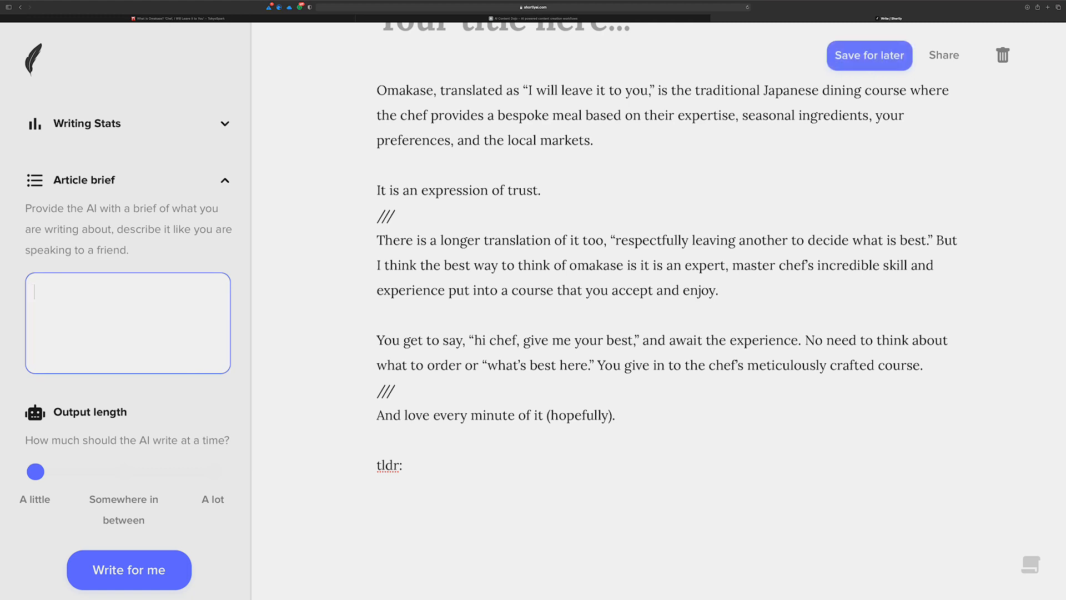
# - Have the AI write after "tldr:" to summarize only the sentence below the second "///"
pyautogui.moveTo(432, 464); pyautogui.dragTo(373, 417)
pyautogui.click(411, 464)
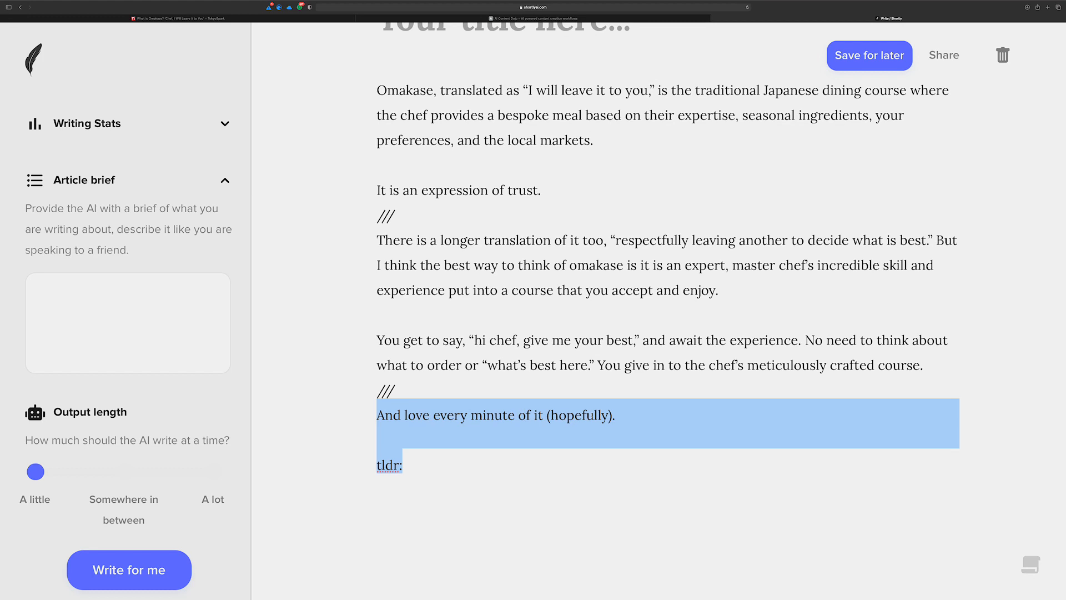
pyautogui.click(420, 468)
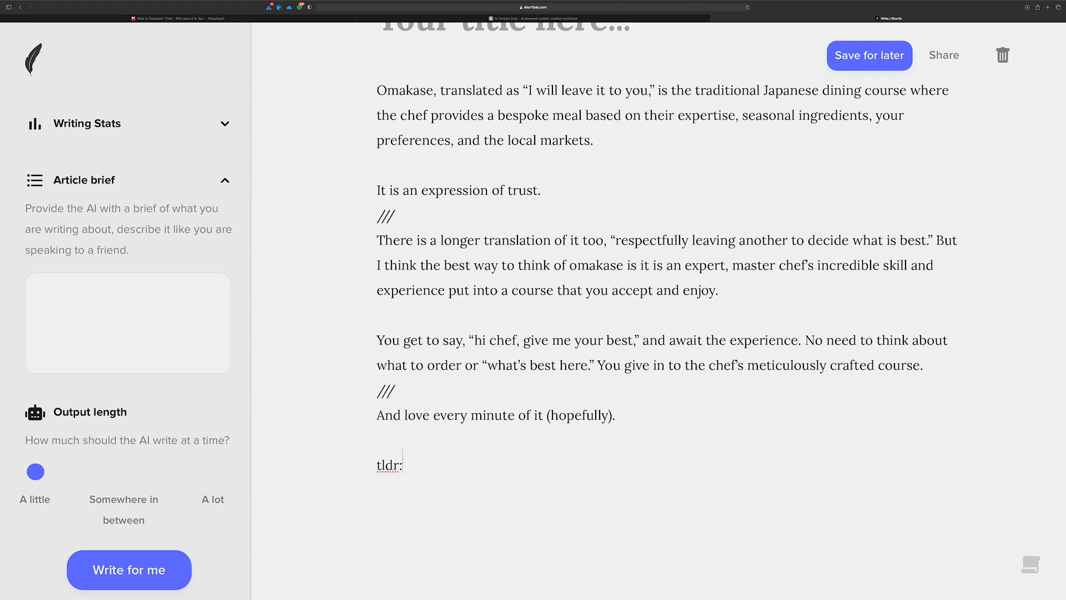
pyautogui.doubleClick(352, 385)
pyautogui.click(411, 463)
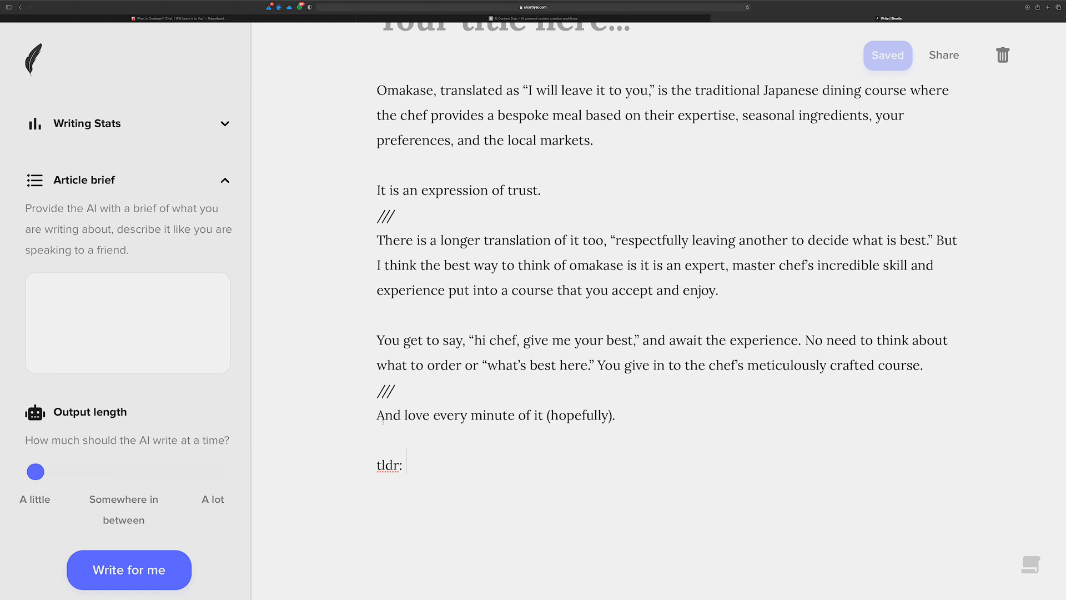
pyautogui.moveTo(378, 415); pyautogui.dragTo(637, 424)
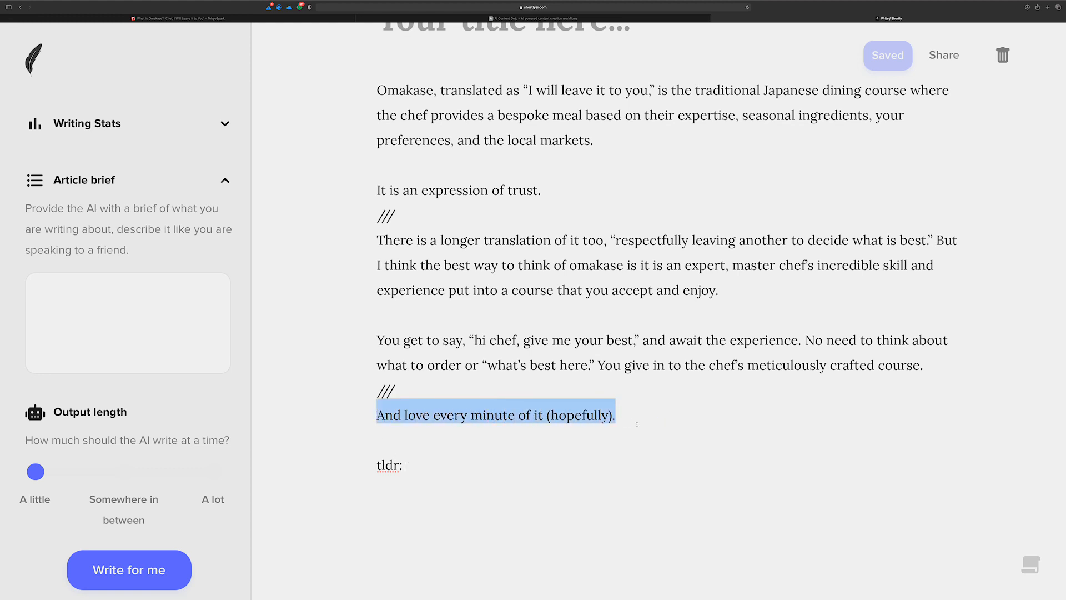
pyautogui.click(471, 464)
pyautogui.press('super+Return')
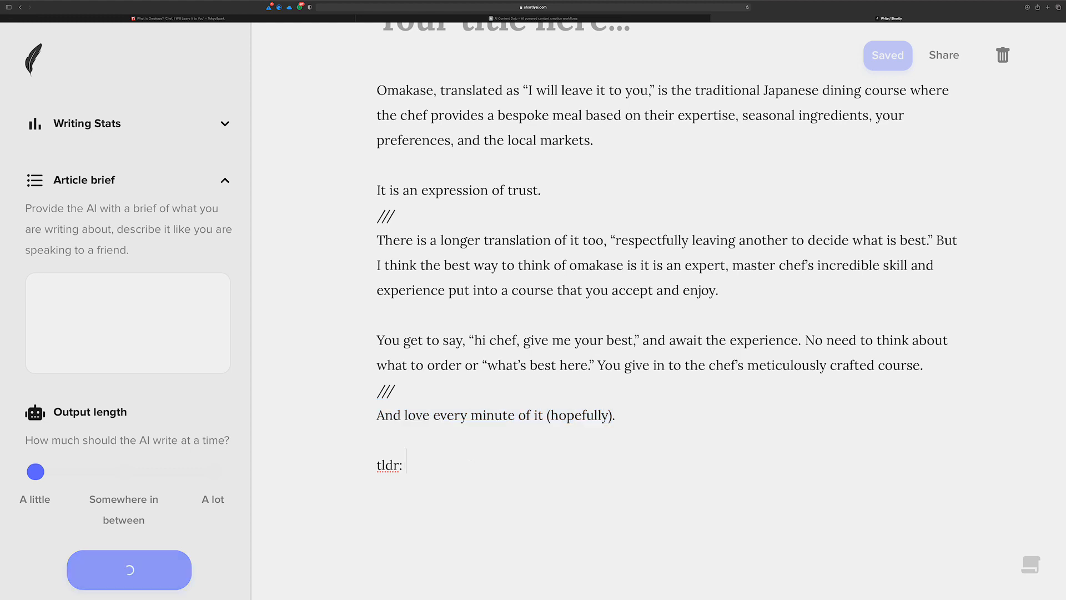